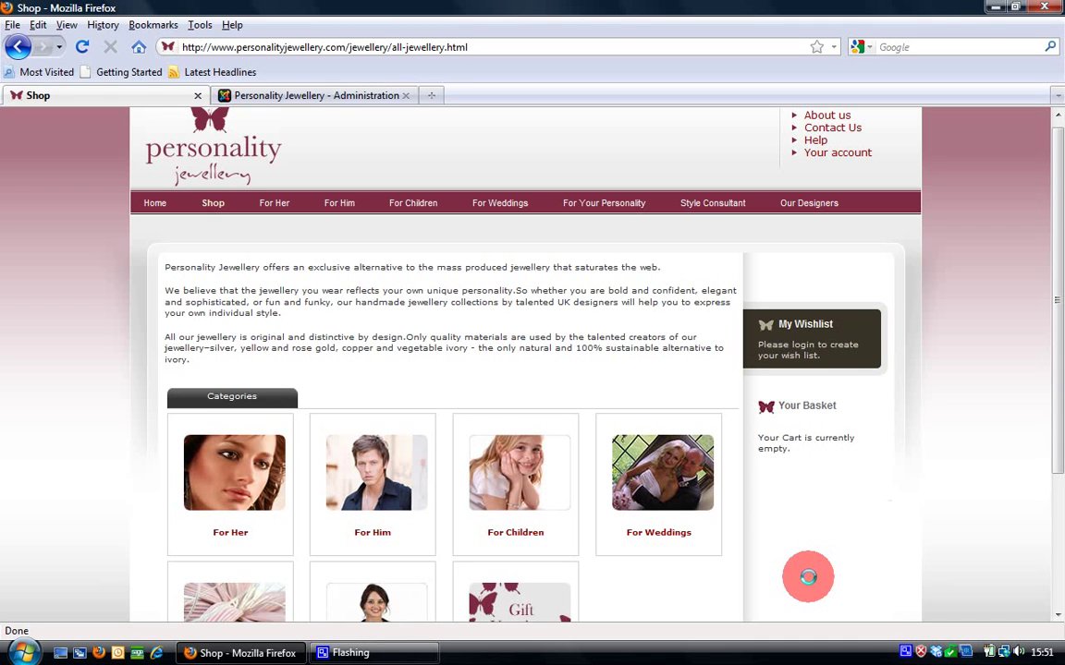
# - Browse the shop's seven category tiles, from For Her down to Gift Vouchers
pyautogui.scroll(-2, 808, 577)
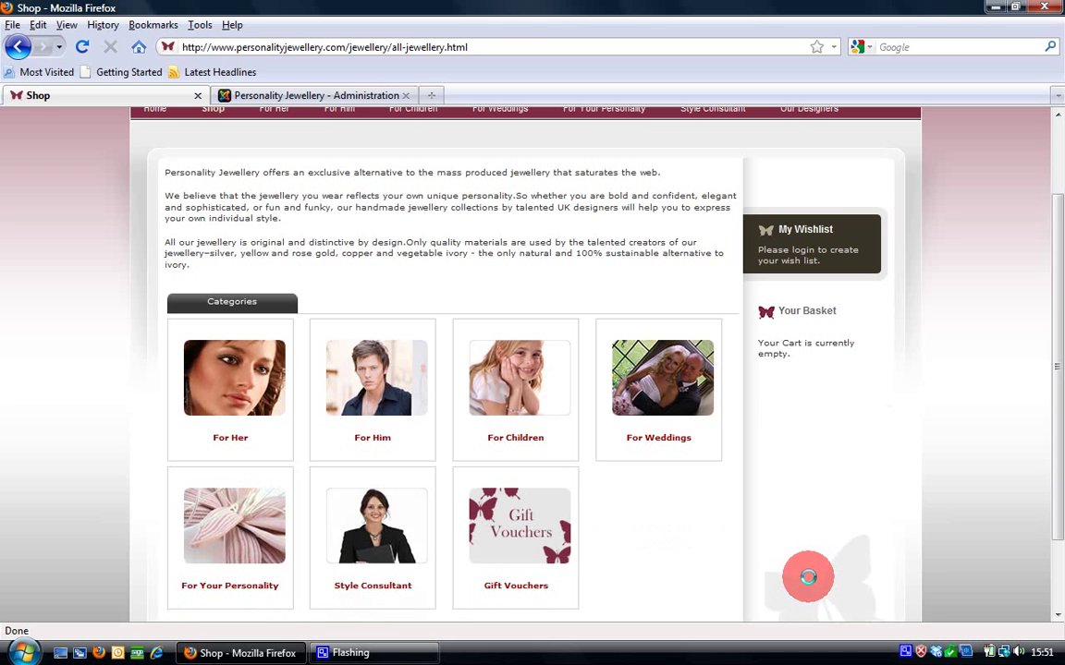
pyautogui.scroll(2, 808, 577)
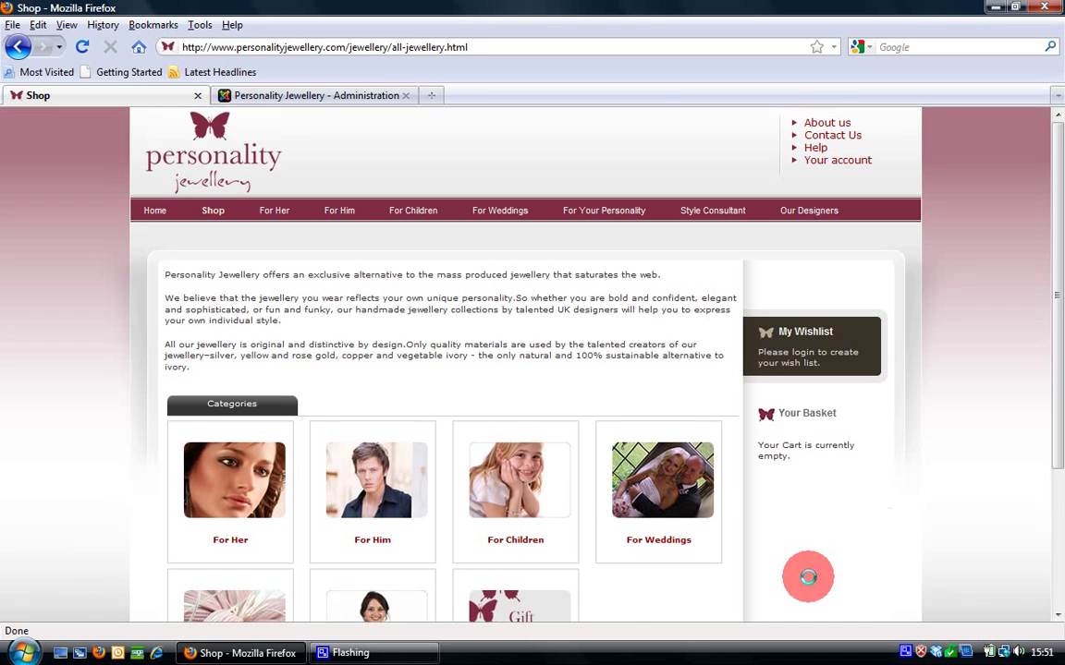
pyautogui.scroll(-4, 803, 578)
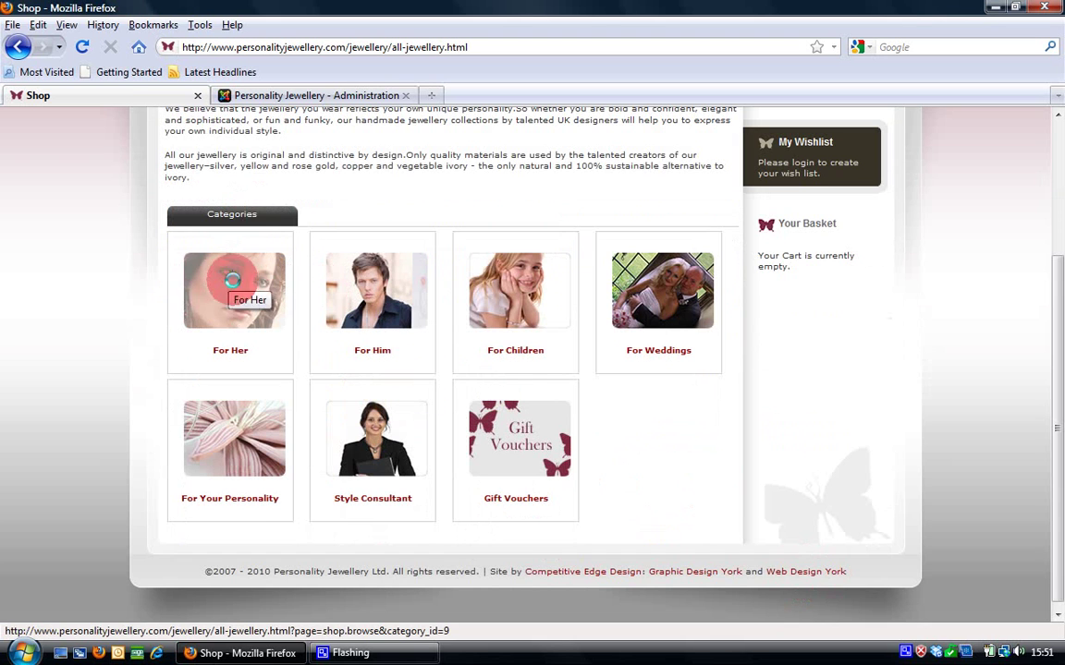
pyautogui.scroll(5, 245, 277)
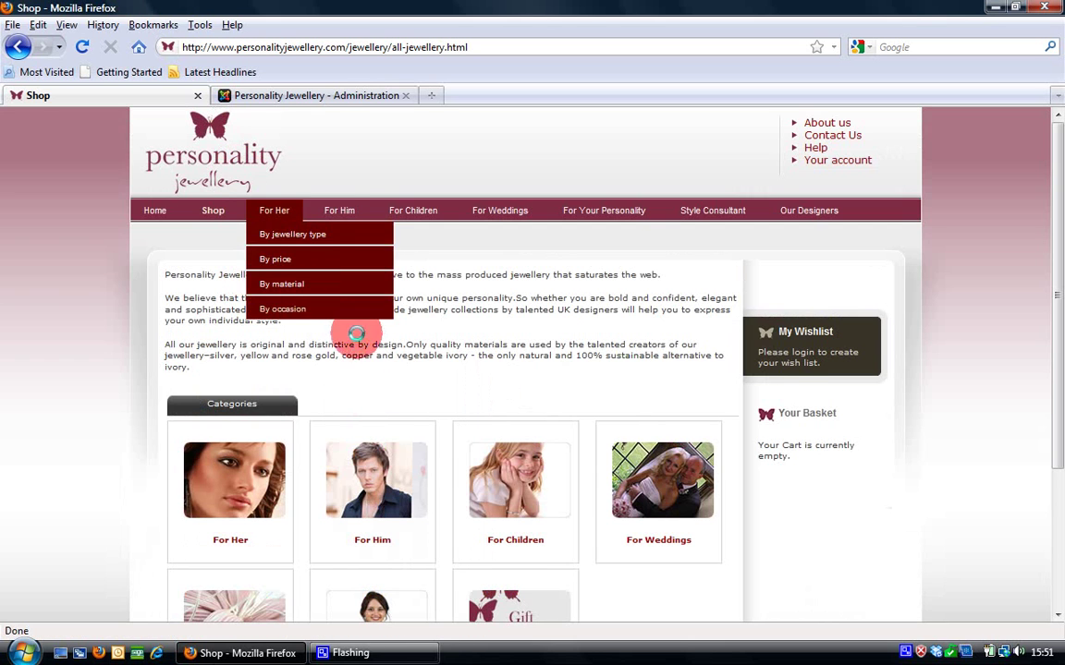
pyautogui.scroll(-2, 355, 349)
pyautogui.scroll(-2, 357, 348)
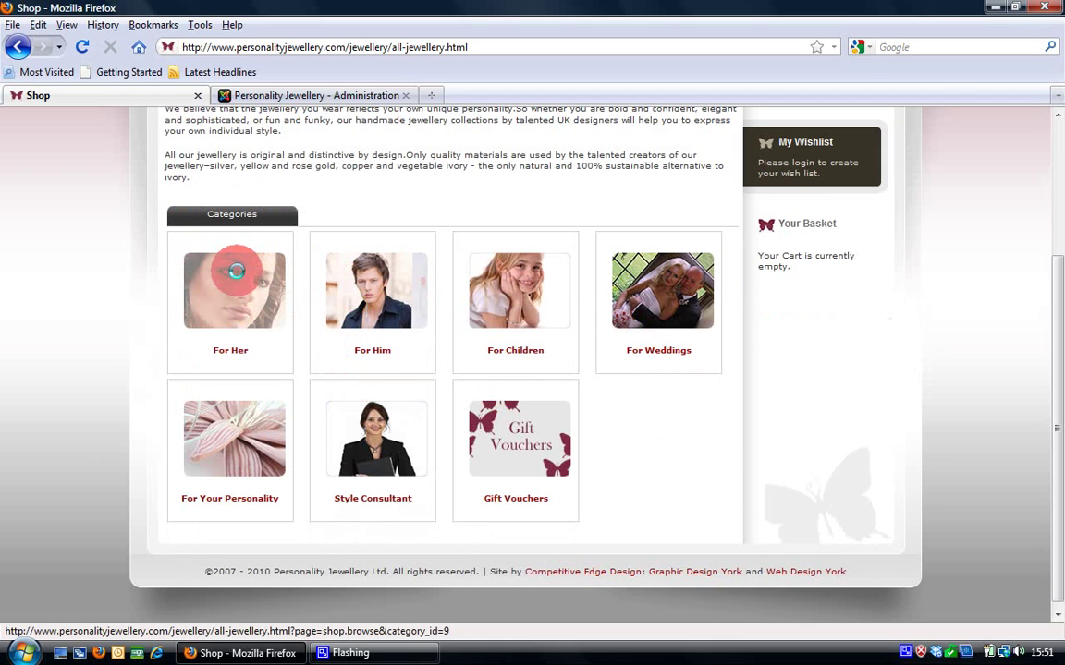
# - Enter For Her, view its By jewellery type subcategories, then go back
pyautogui.click(237, 270)
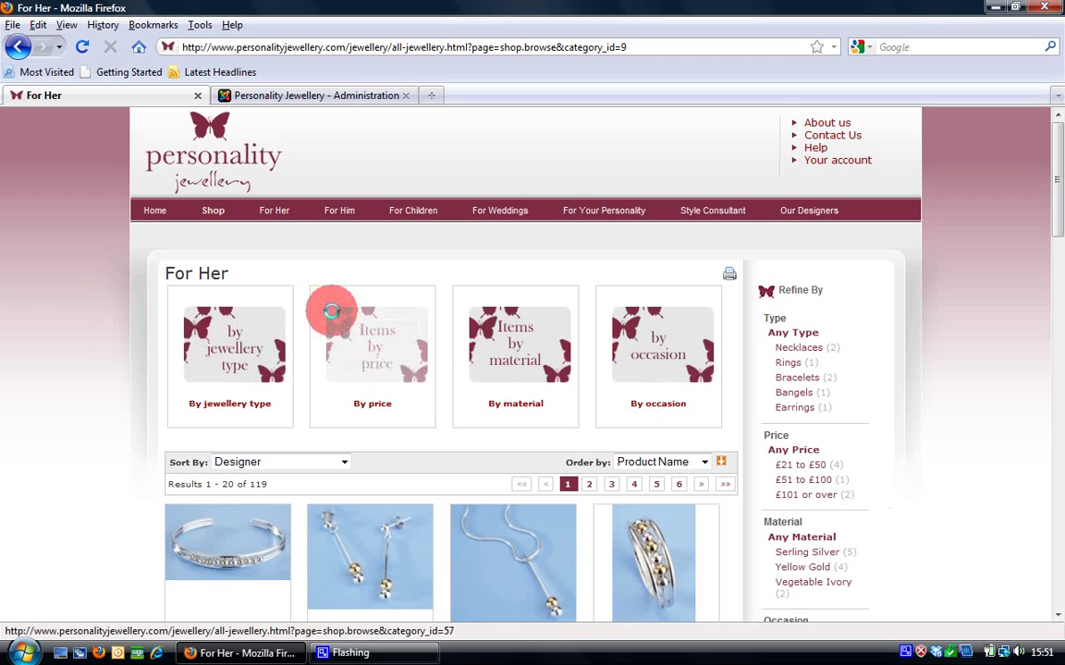
pyautogui.click(232, 322)
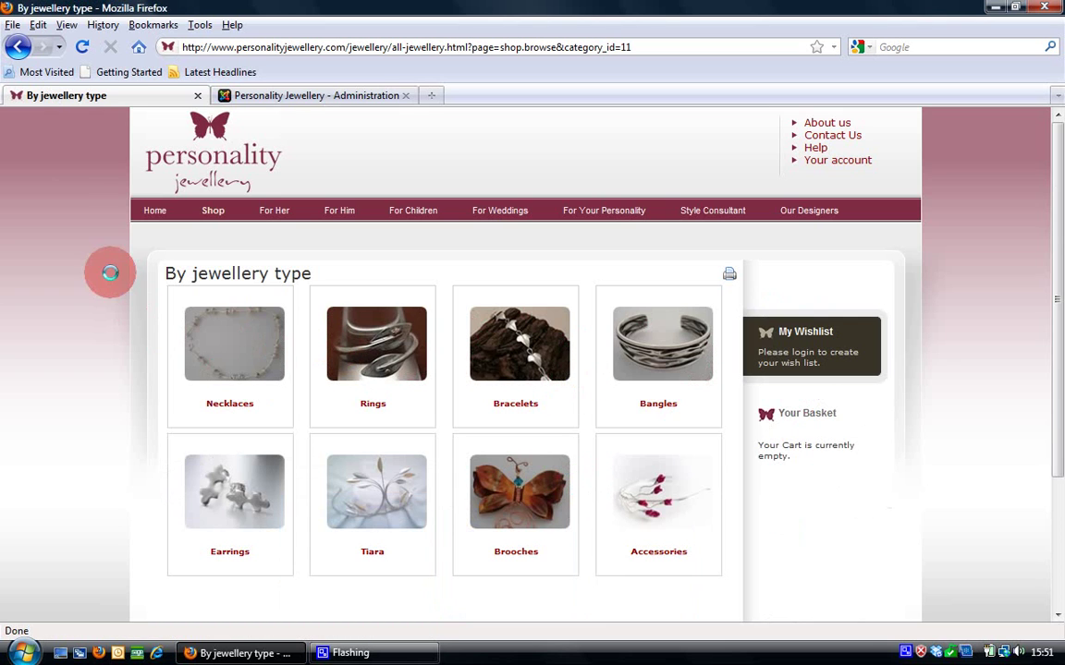
pyautogui.click(19, 46)
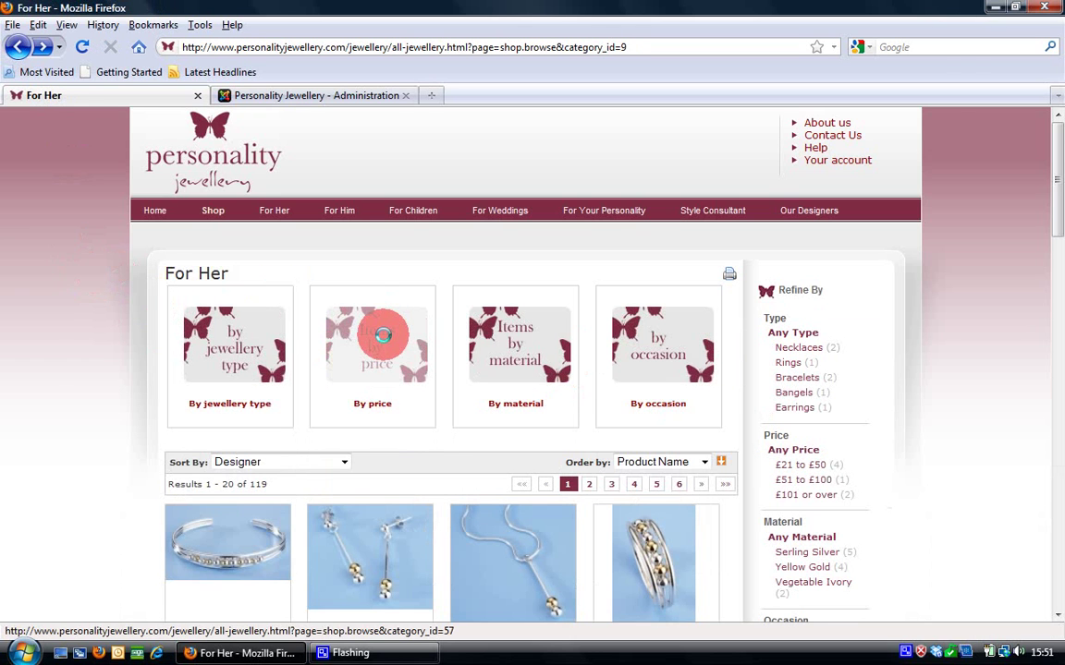
# - Show For Her items under By price › £21 to £50, 54 results
pyautogui.click(382, 334)
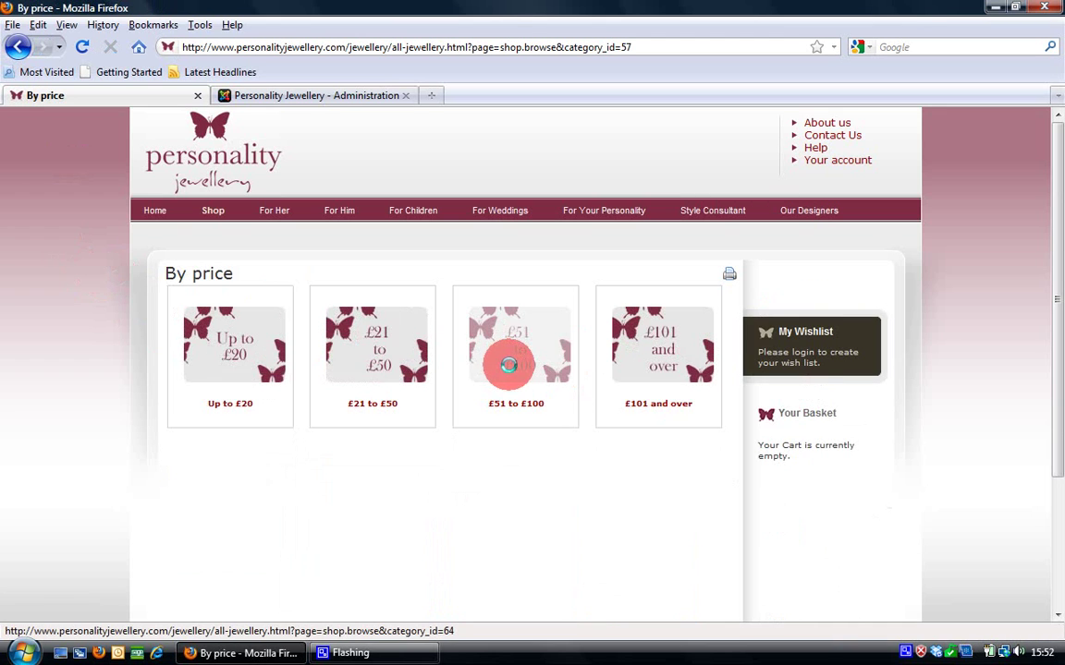
pyautogui.click(374, 345)
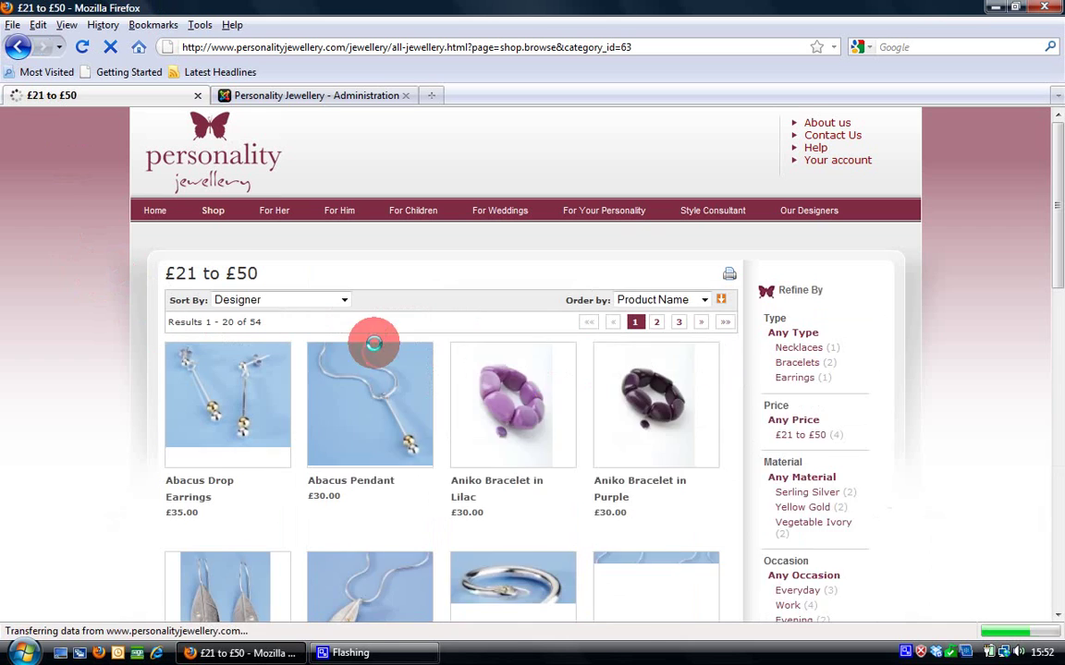
pyautogui.scroll(-2, 94, 365)
pyautogui.scroll(-2, 94, 365)
pyautogui.scroll(-4, 94, 365)
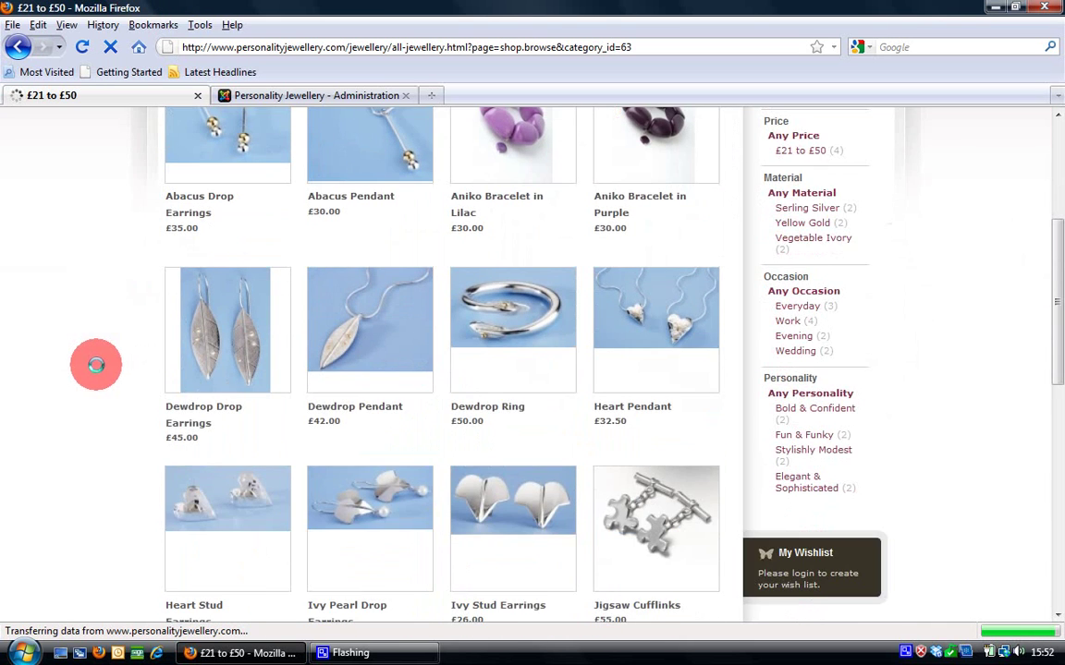
pyautogui.scroll(8, 94, 365)
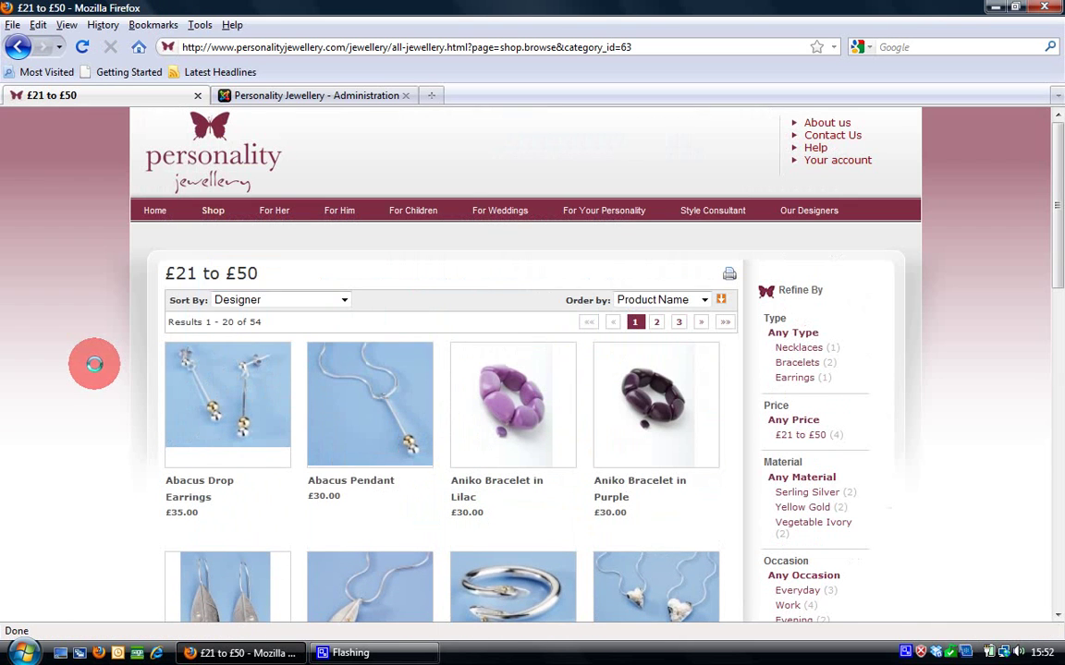
# - In the Joomla administrator, open VirtueMart's Products › List Categories tree
pyautogui.click(213, 211)
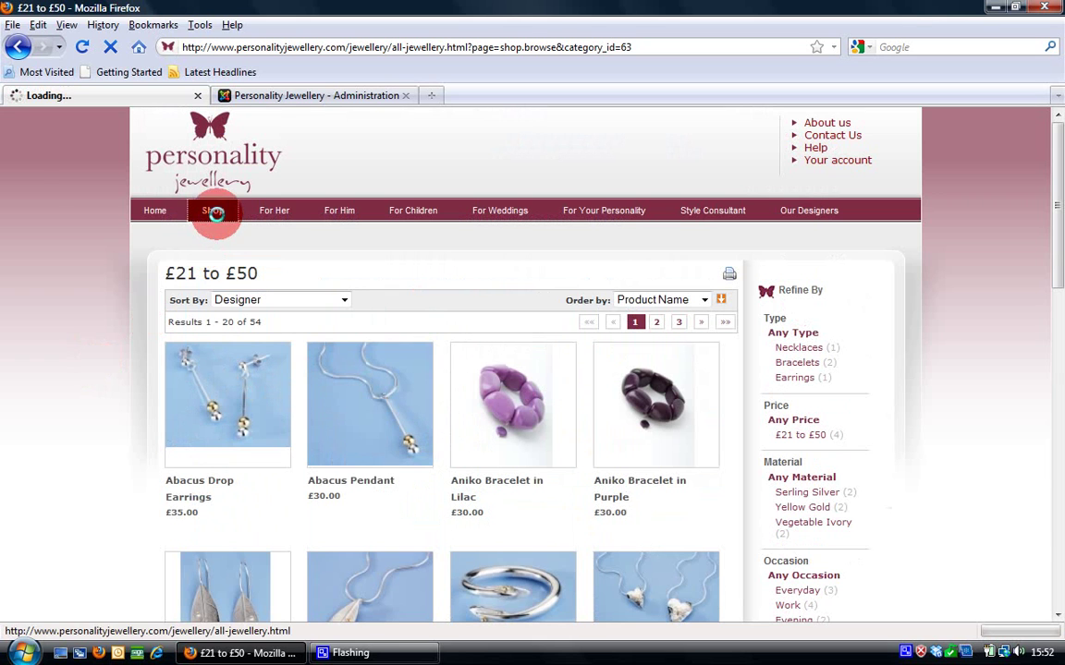
pyautogui.click(285, 93)
pyautogui.moveTo(200, 172)
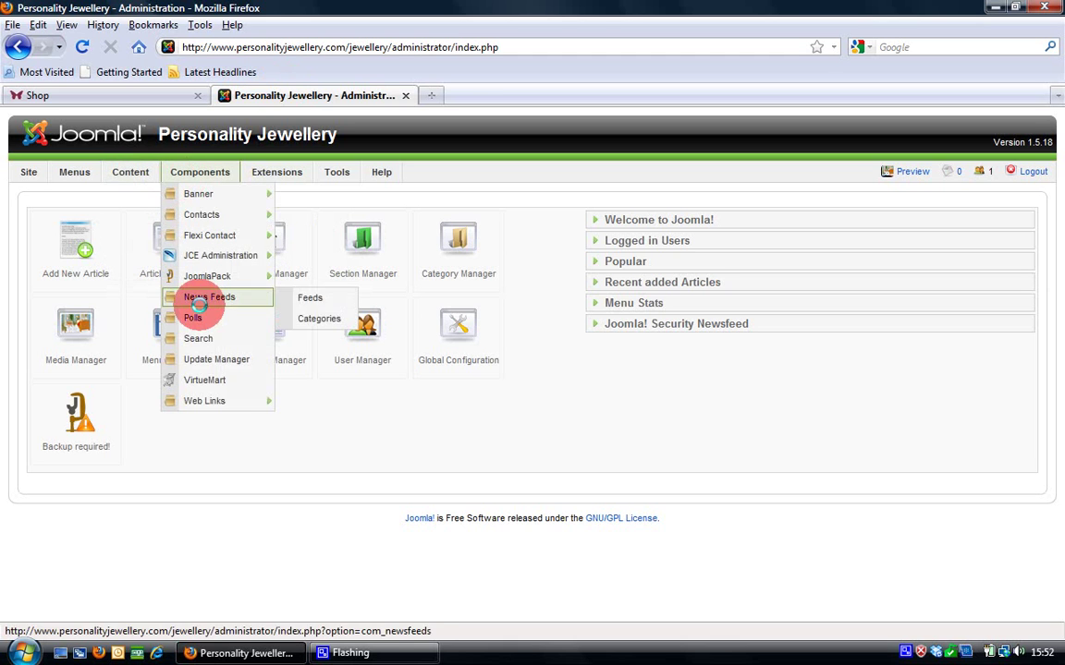
pyautogui.click(199, 378)
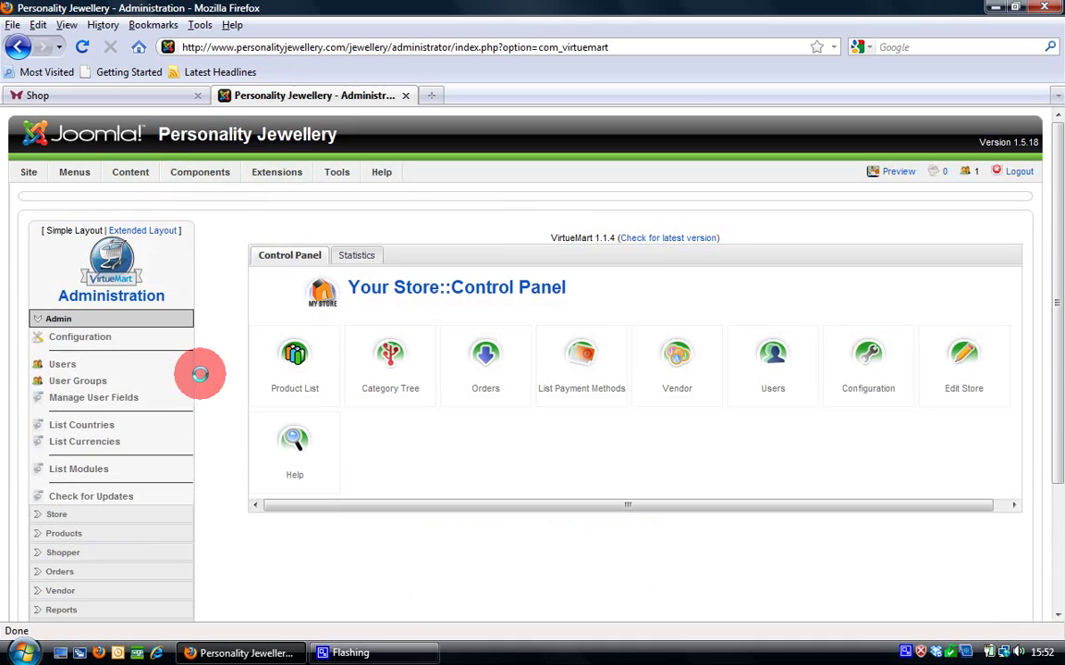
pyautogui.scroll(-3, 199, 373)
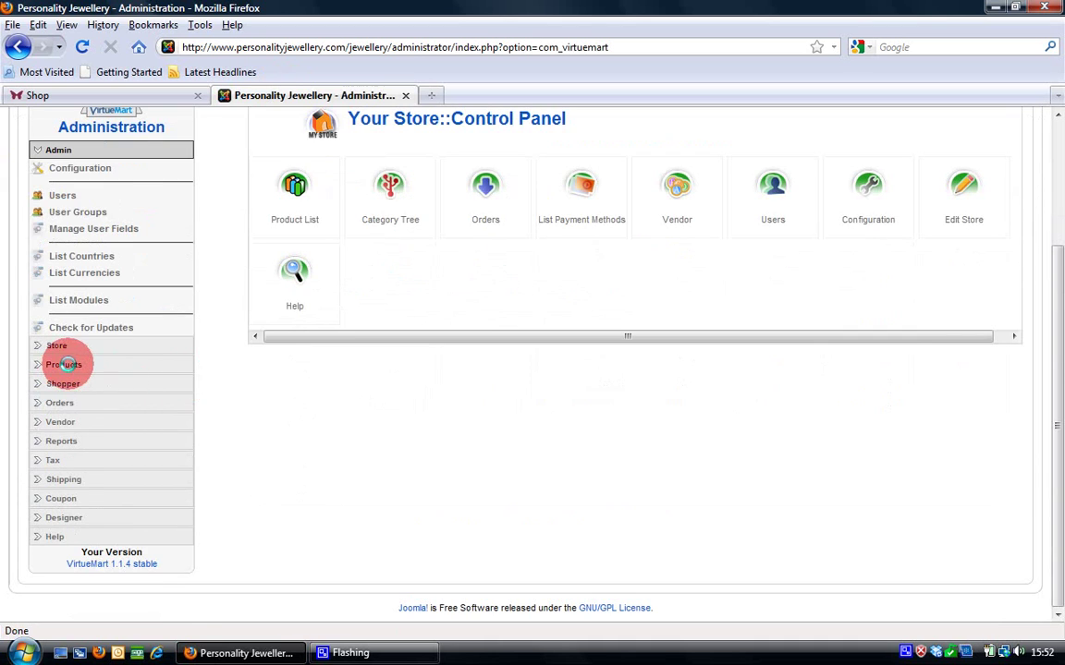
pyautogui.click(61, 363)
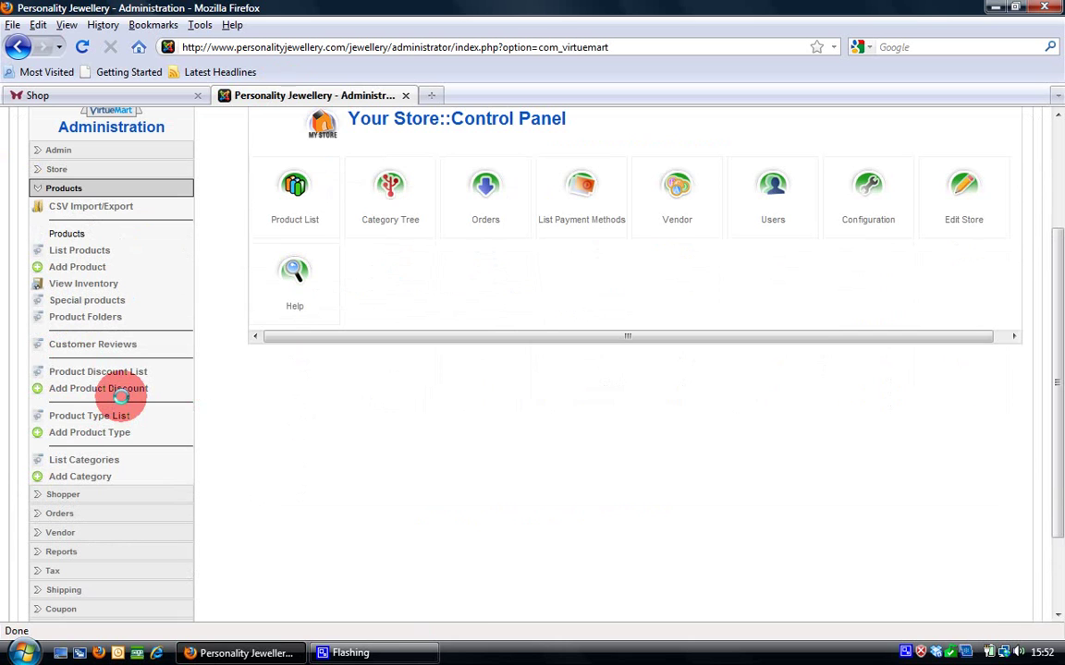
pyautogui.click(88, 459)
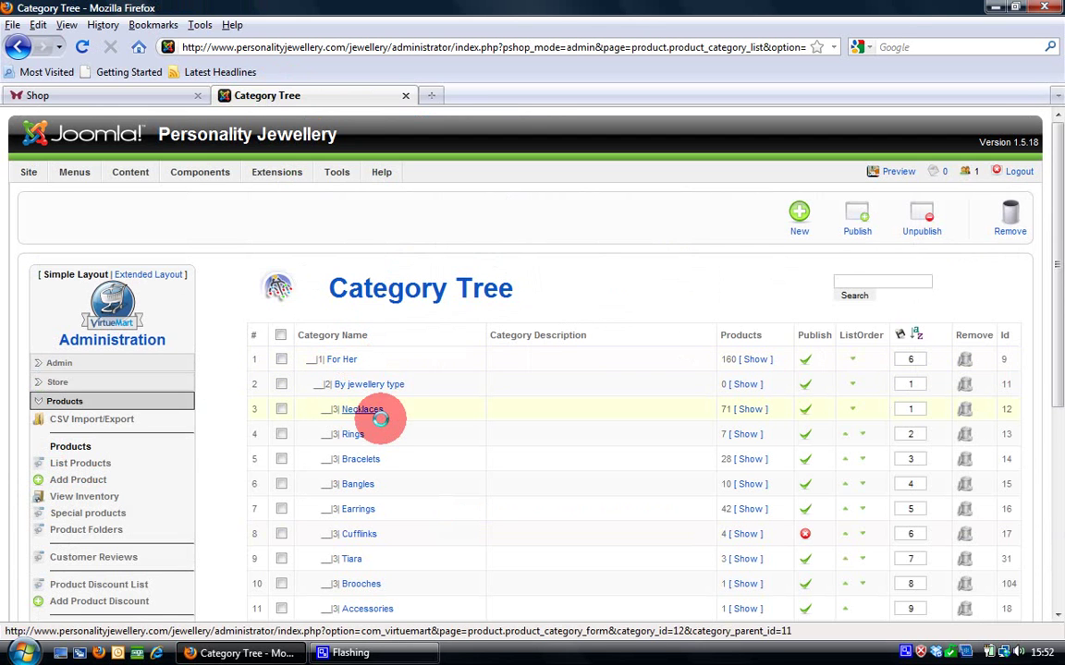
# - Page forward to page 5 of the tree, showing categories 81–94 ending with Gift Vouchers
pyautogui.scroll(-3, 380, 411)
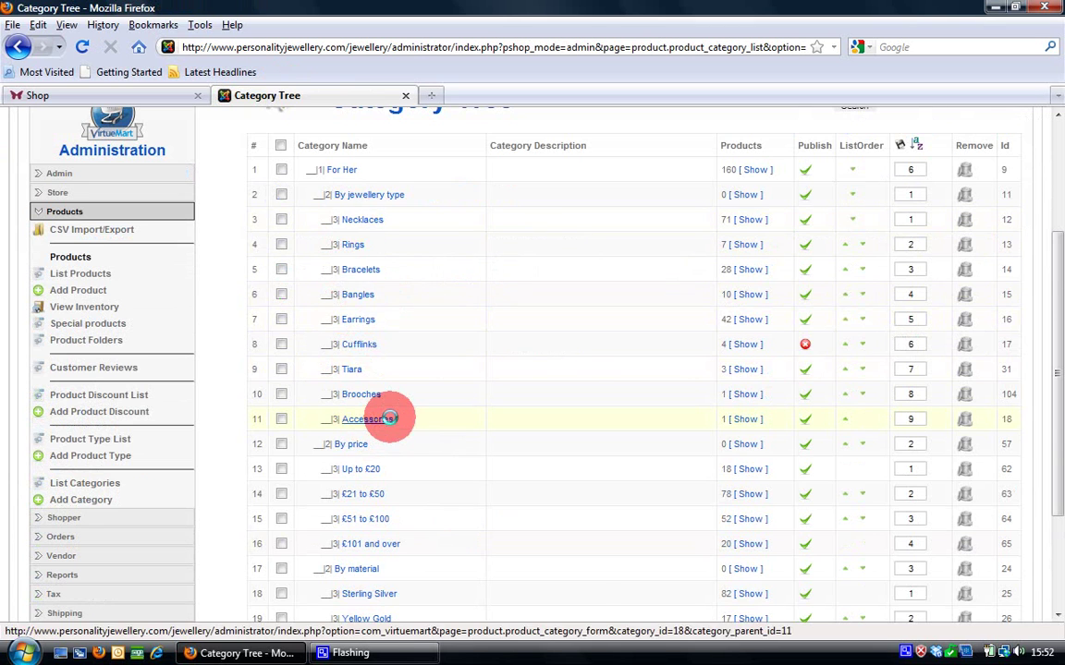
pyautogui.scroll(-2, 379, 418)
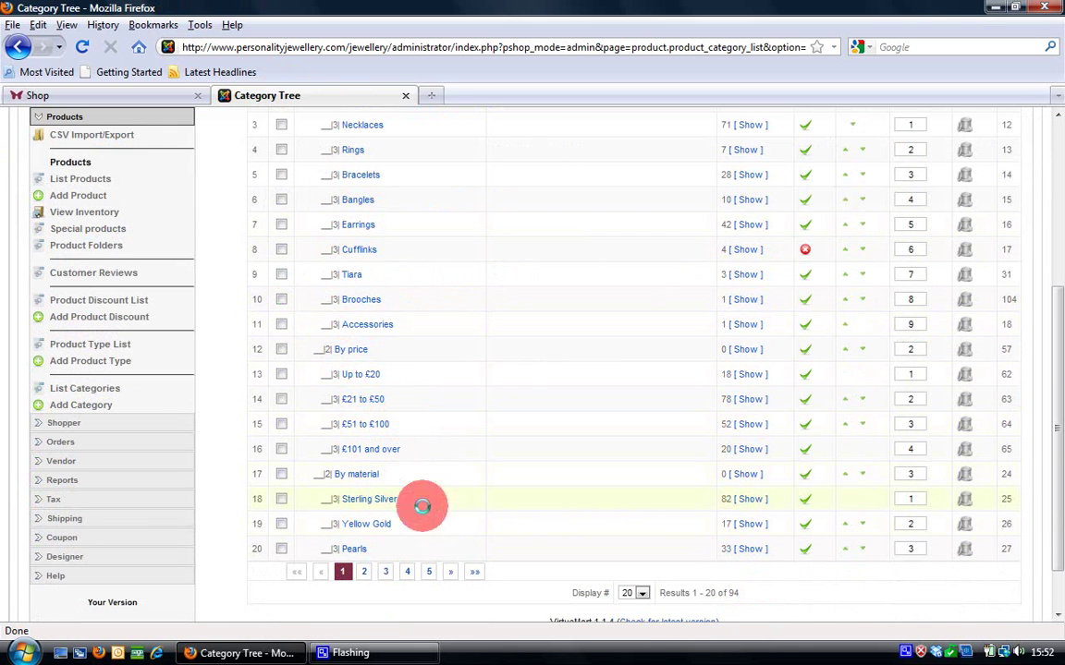
pyautogui.click(453, 571)
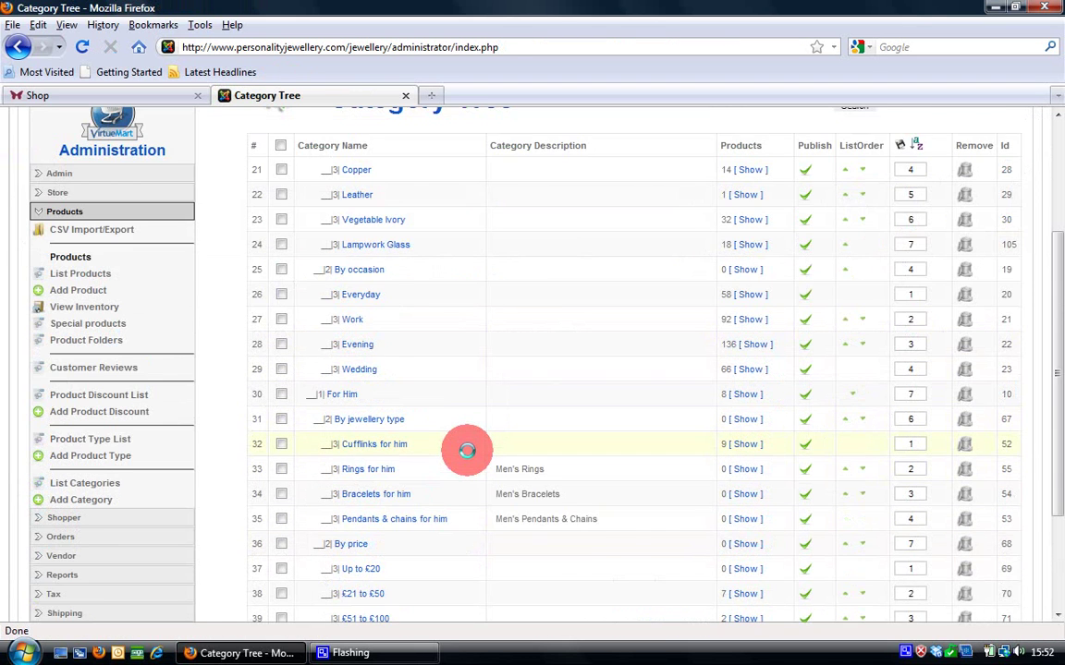
pyautogui.scroll(-3, 467, 450)
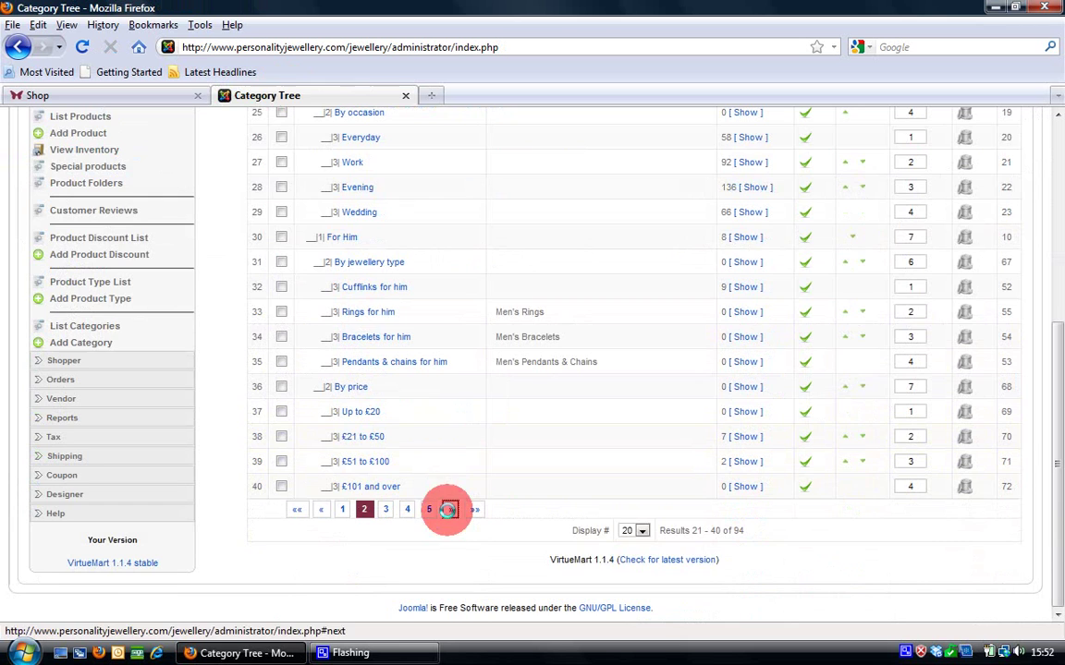
pyautogui.click(449, 509)
pyautogui.scroll(-3, 453, 410)
pyautogui.scroll(-3, 454, 410)
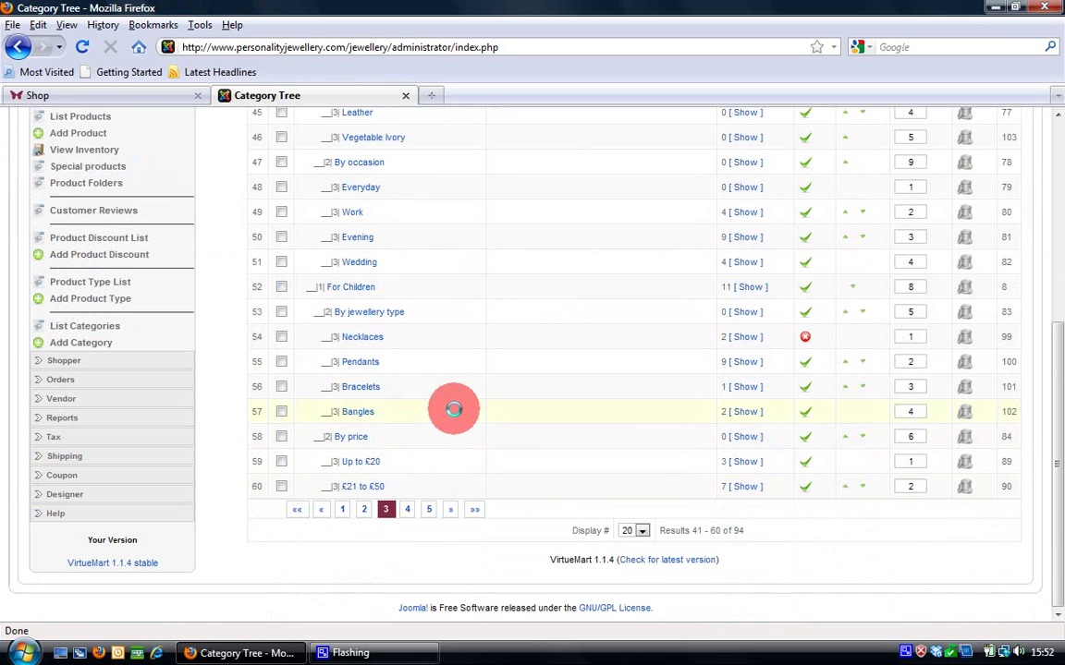
pyautogui.click(448, 510)
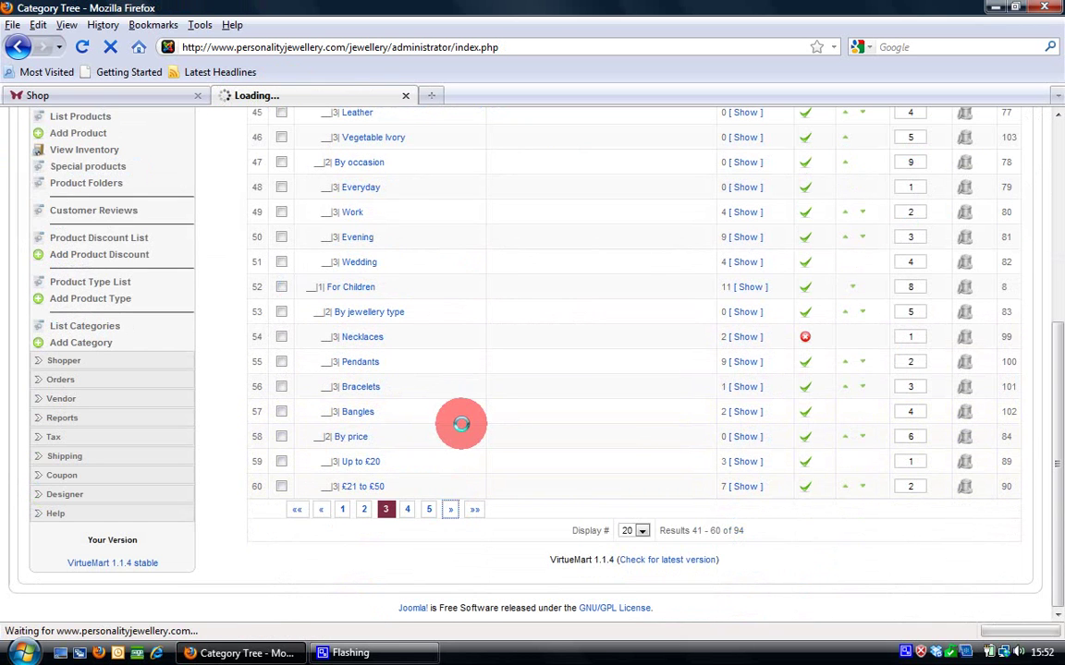
pyautogui.scroll(-5, 461, 424)
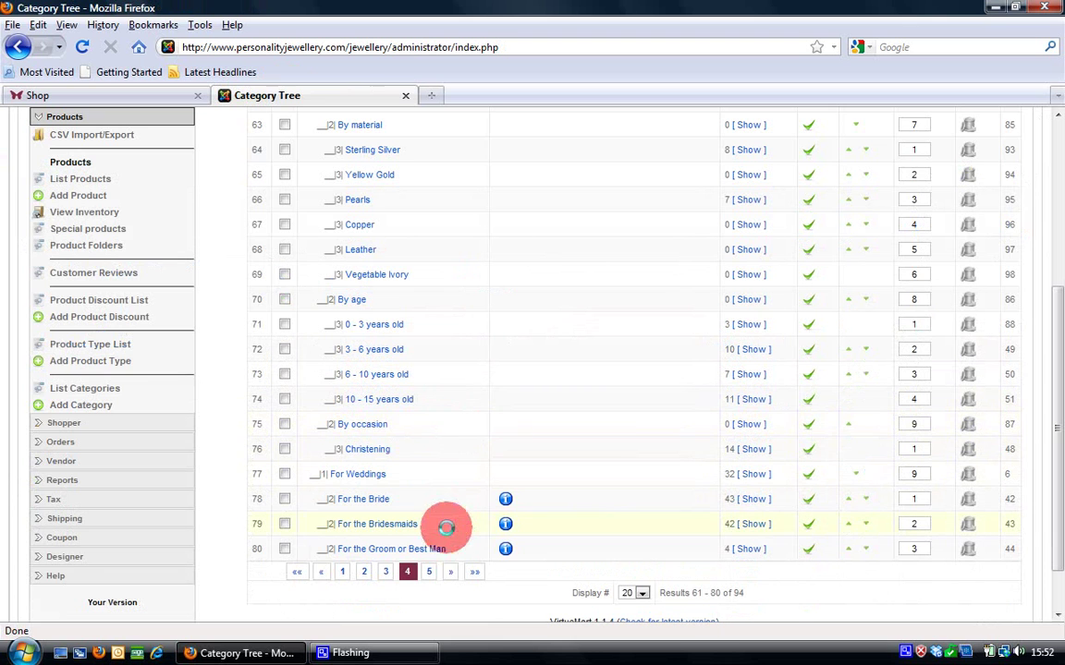
pyautogui.click(449, 572)
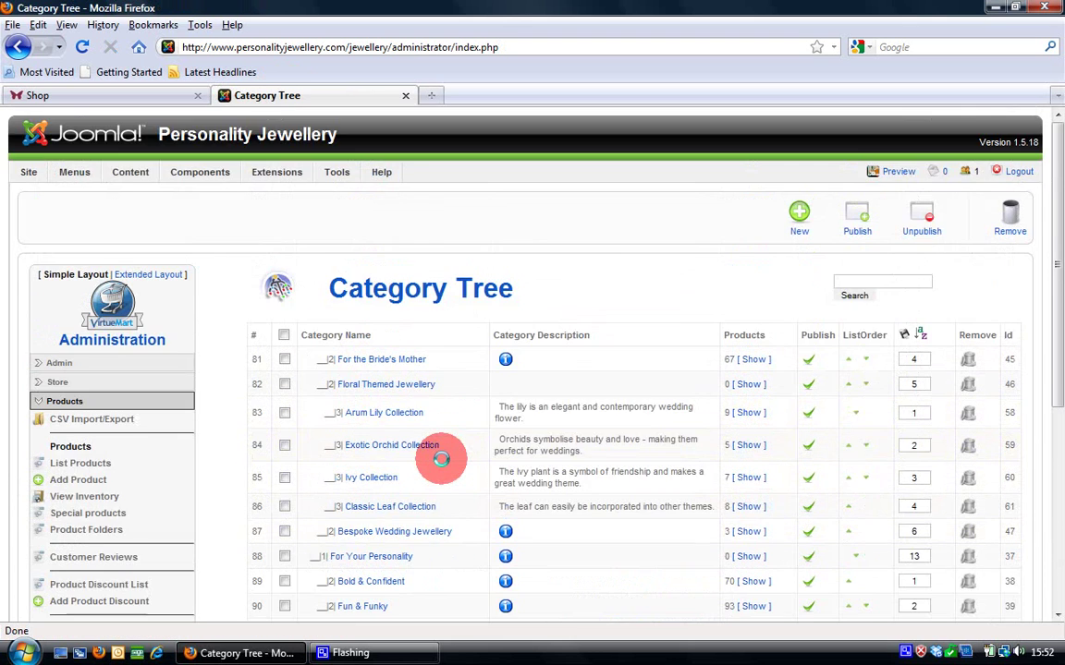
pyautogui.scroll(-4, 442, 460)
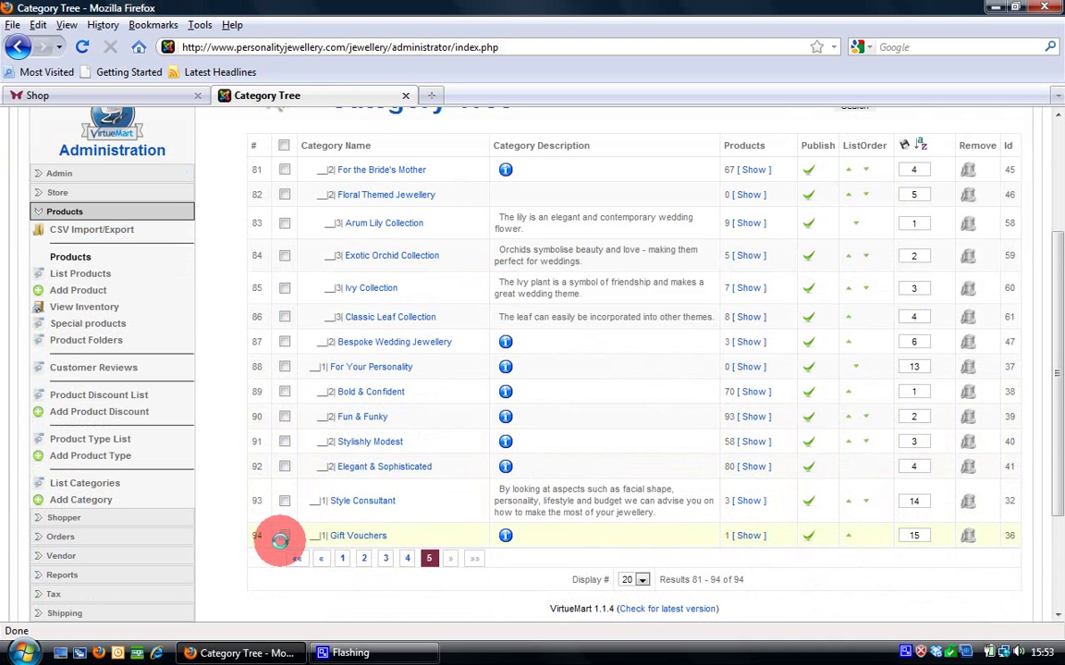
pyautogui.scroll(4, 280, 538)
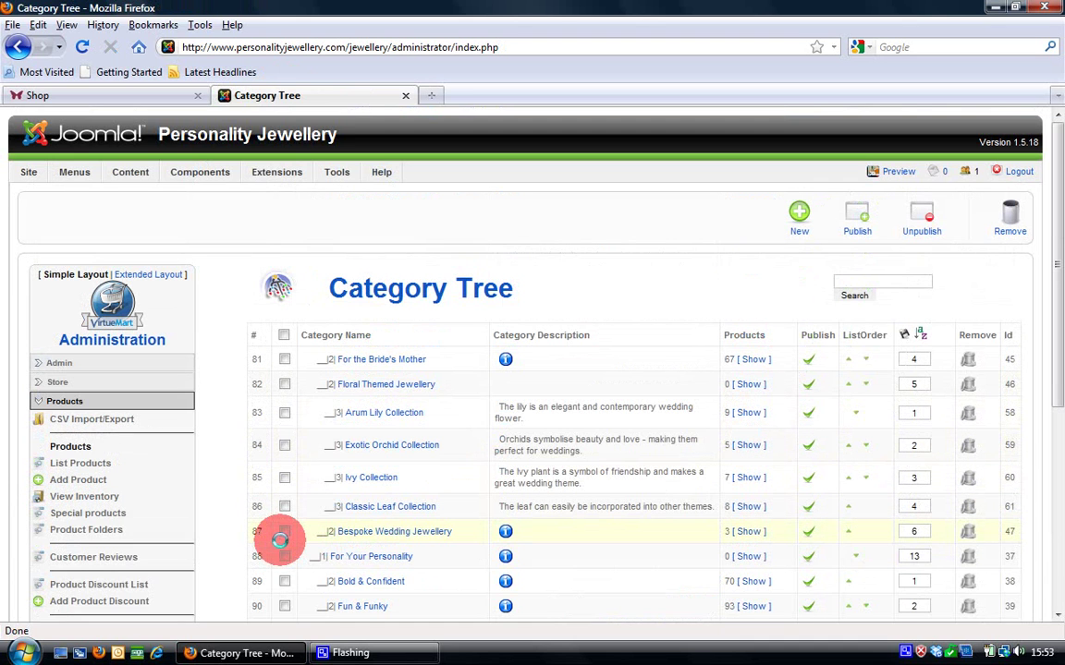
# - Open the storefront's For Her category and browse its 119 products and Refine By options
pyautogui.click(137, 95)
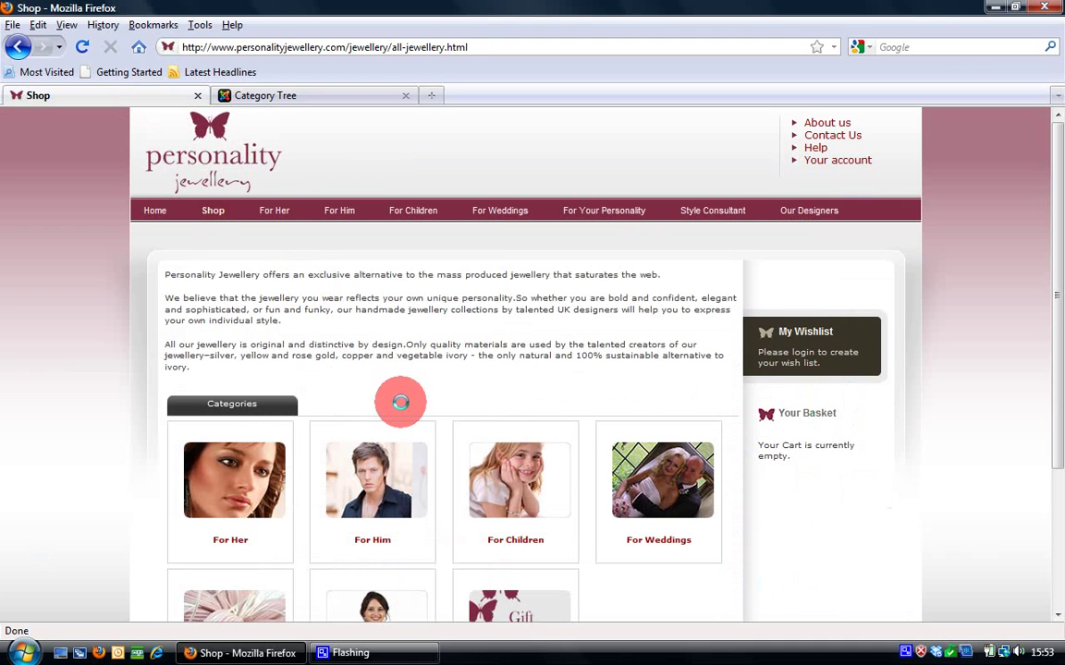
pyautogui.click(241, 465)
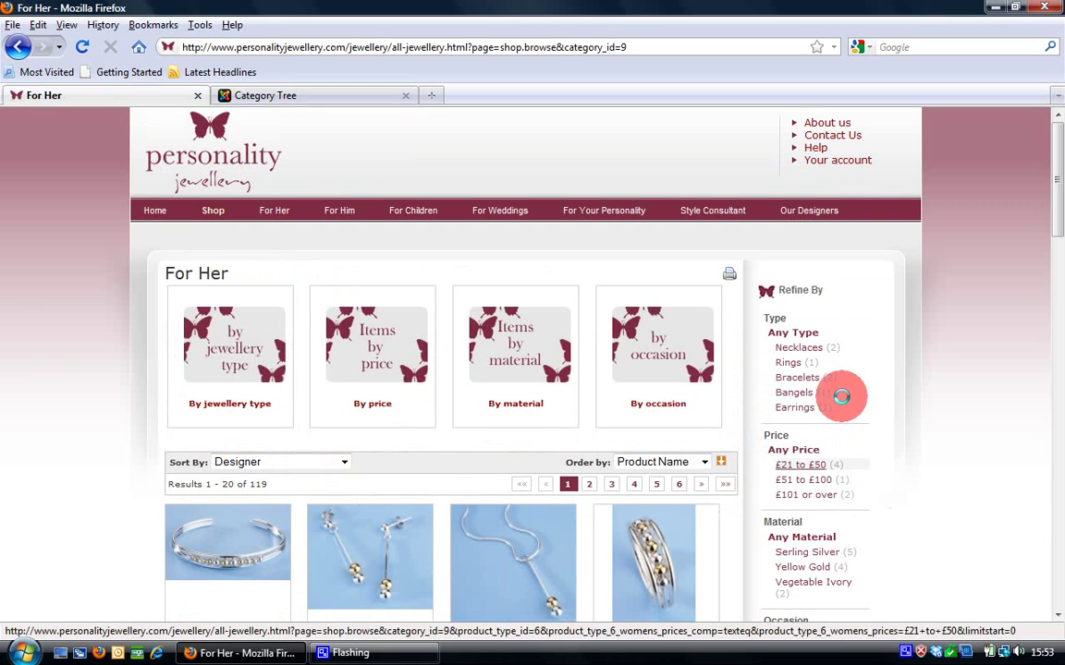
pyautogui.scroll(-3, 852, 339)
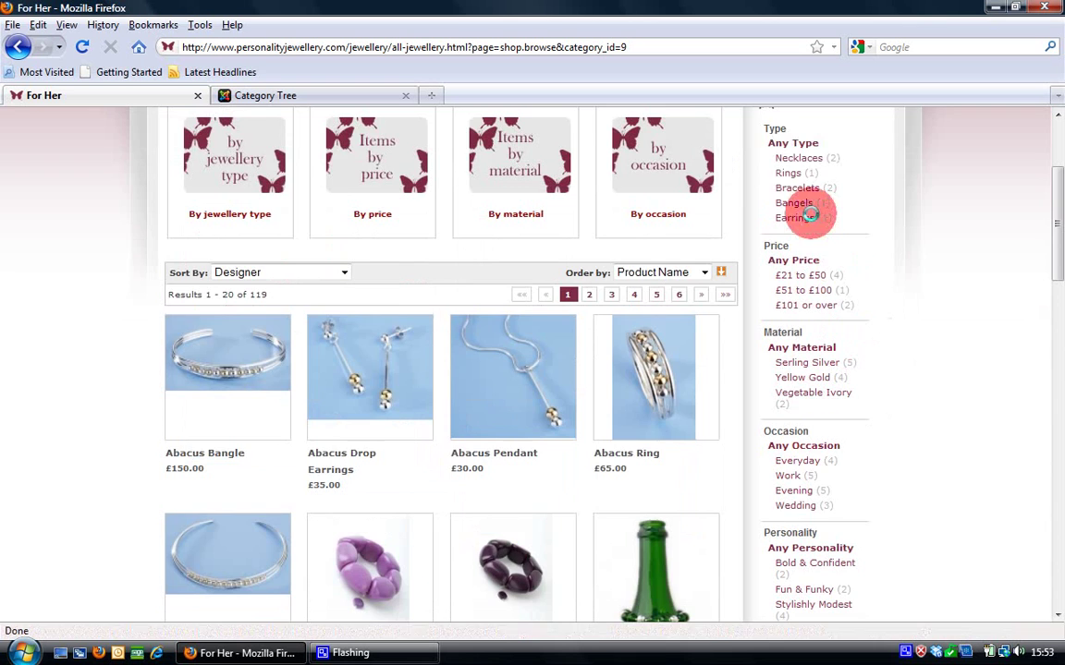
pyautogui.scroll(2, 811, 196)
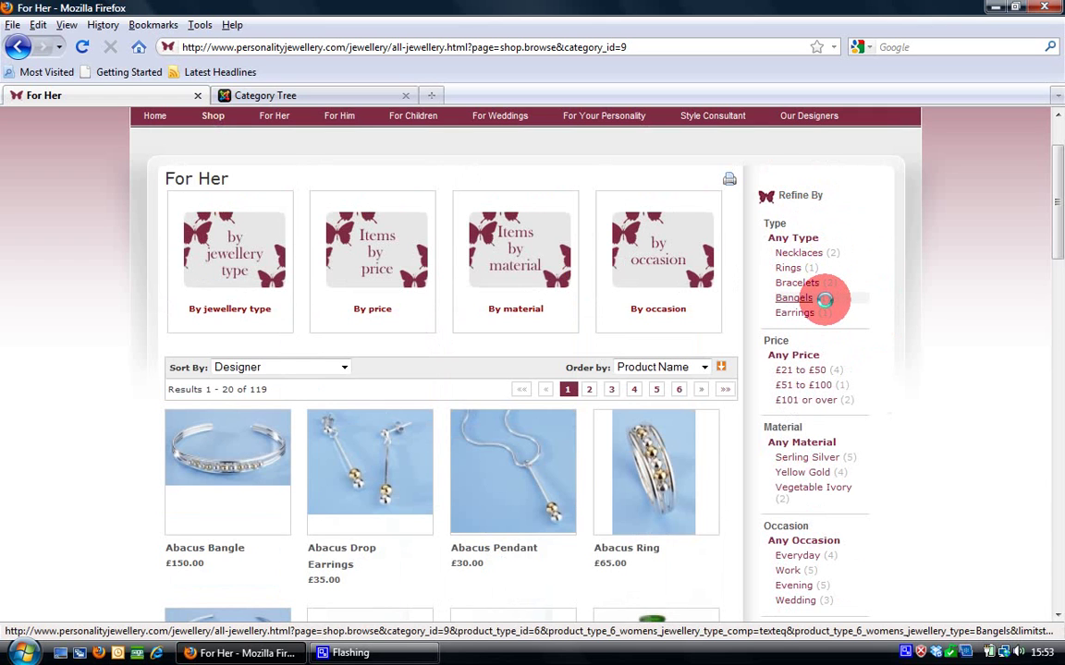
pyautogui.scroll(-2, 852, 316)
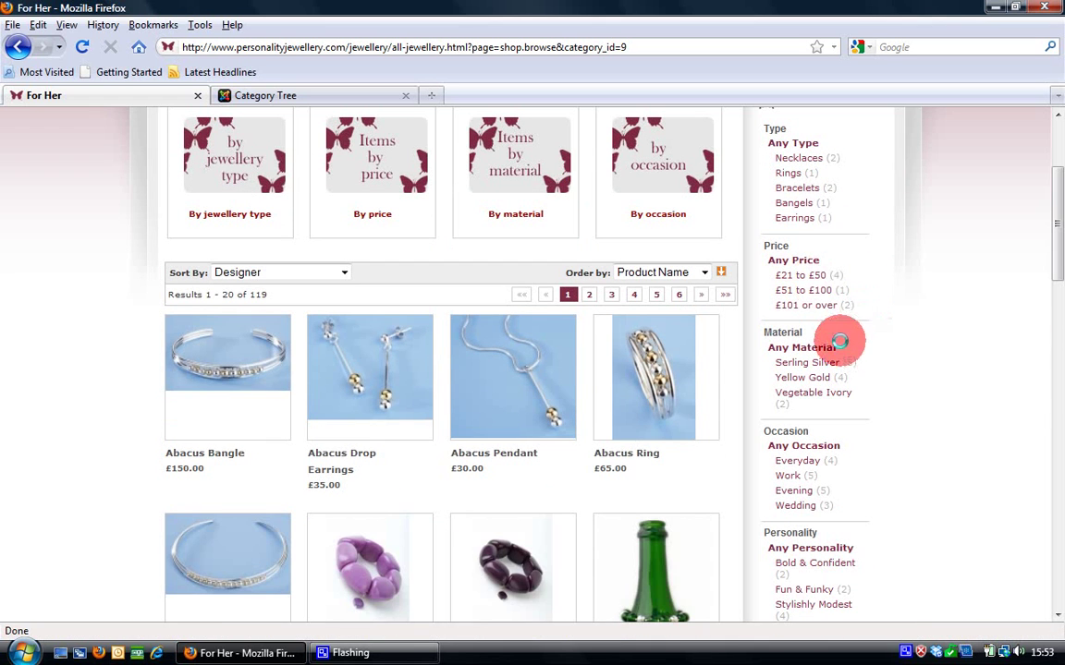
pyautogui.scroll(-2, 841, 344)
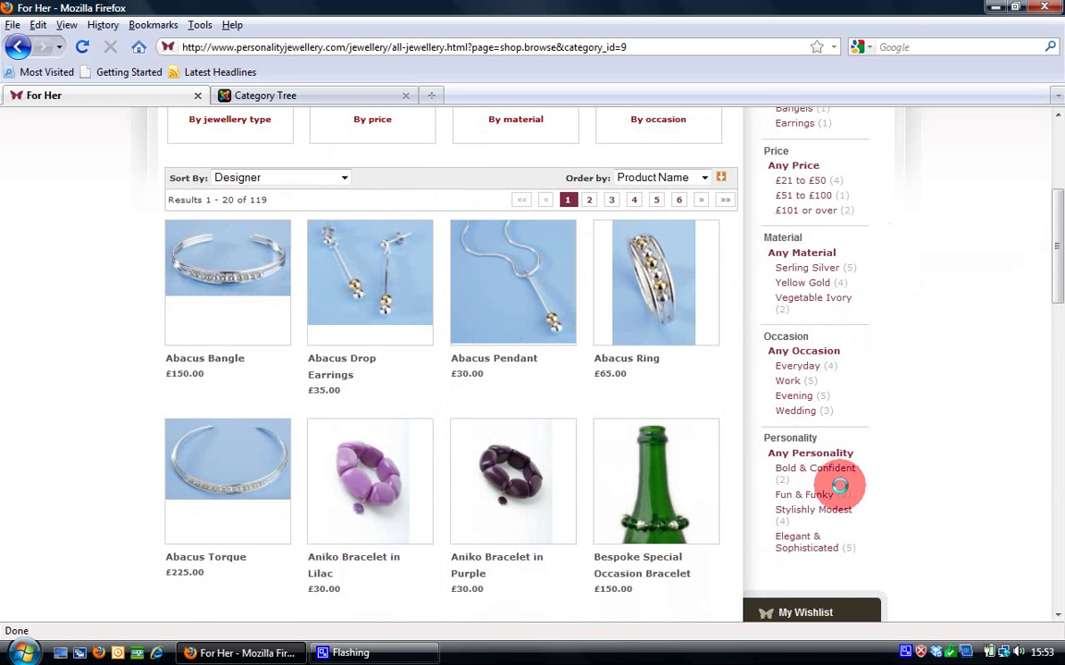
pyautogui.scroll(4, 839, 485)
pyautogui.scroll(-2, 839, 486)
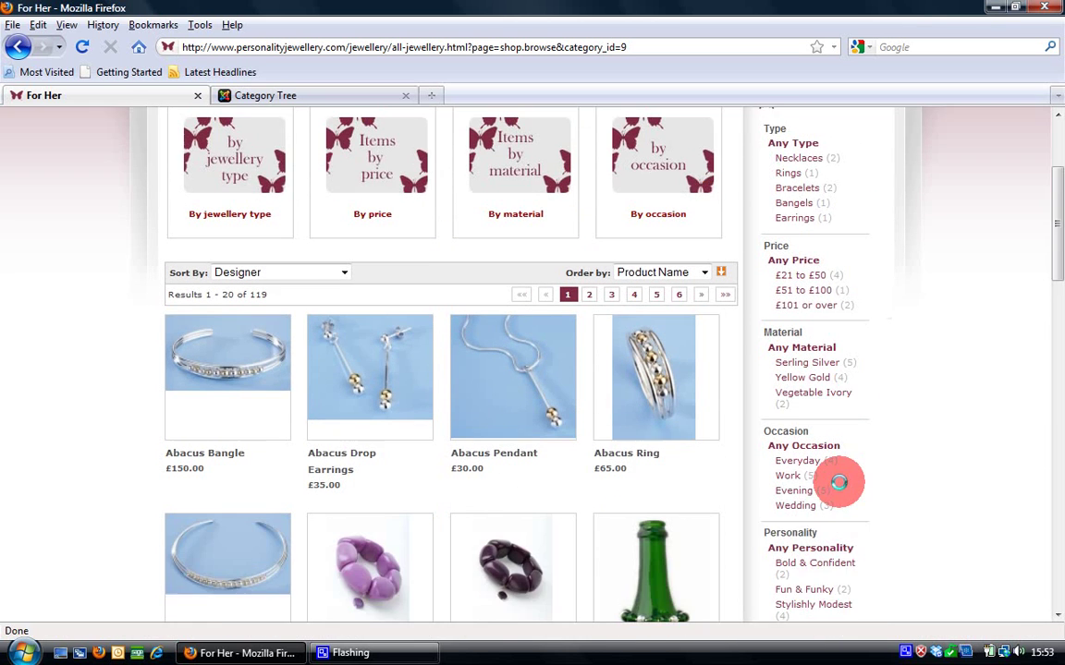
pyautogui.scroll(-2, 839, 483)
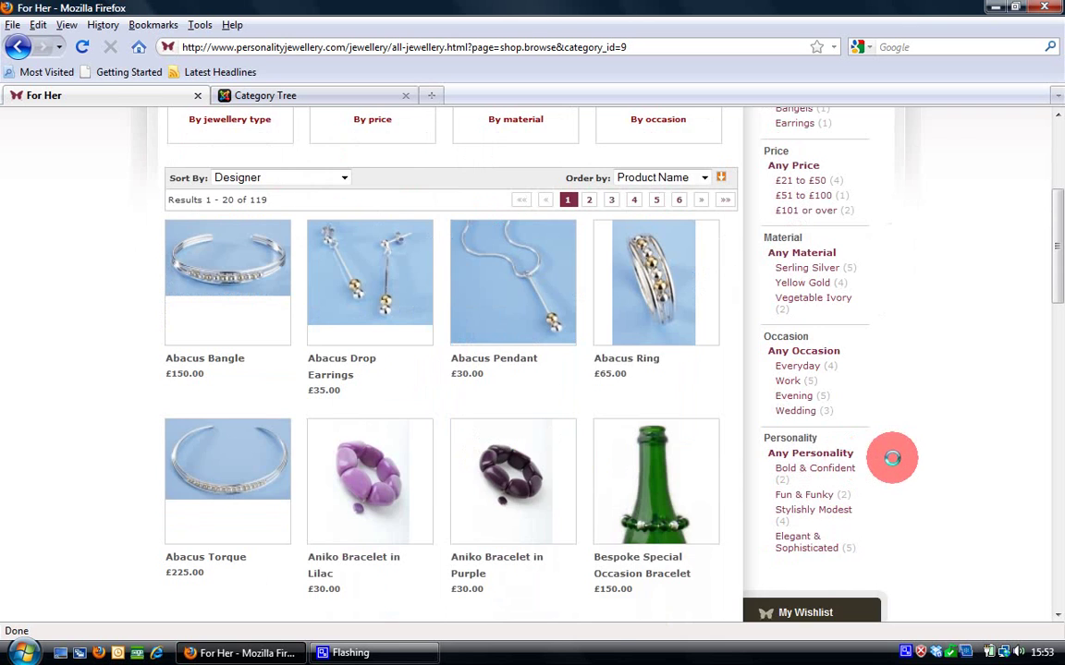
pyautogui.scroll(2, 892, 459)
pyautogui.scroll(2, 892, 458)
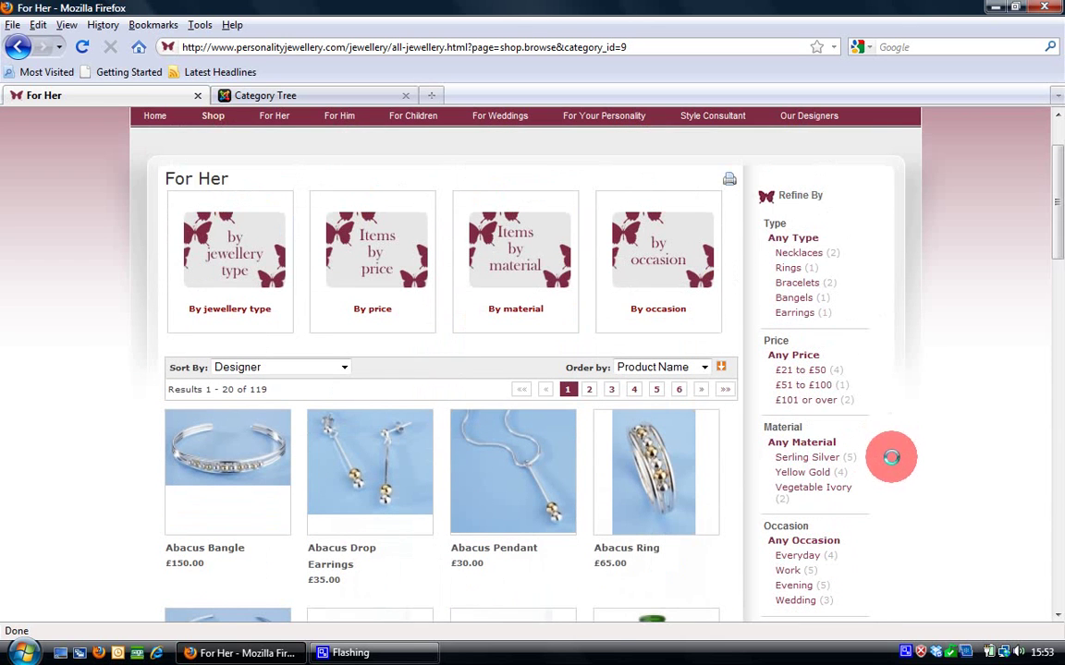
# - Refine For Her to Necklaces and £21 to £50, leaving the £30.00 Abacus Pendant
pyautogui.click(790, 251)
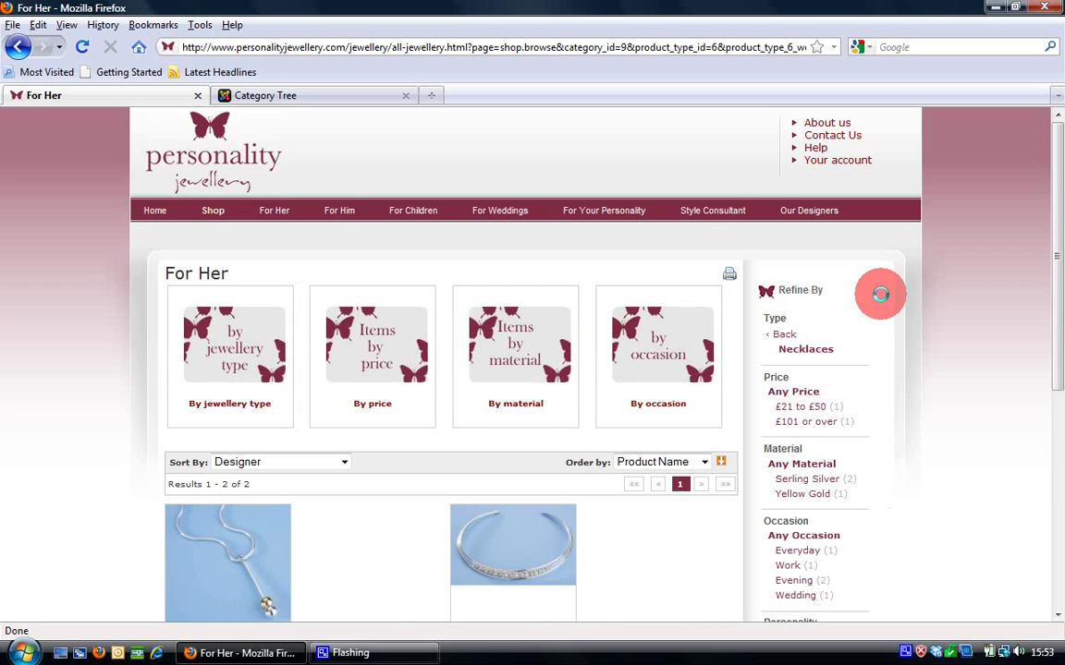
pyautogui.scroll(-2, 887, 325)
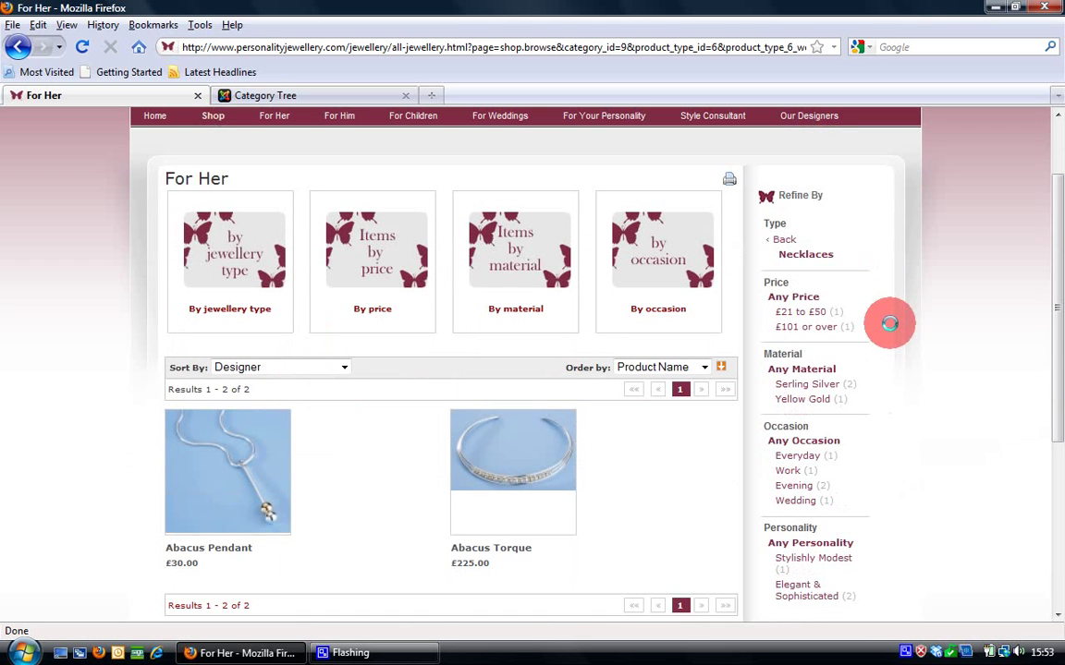
pyautogui.scroll(-2, 555, 374)
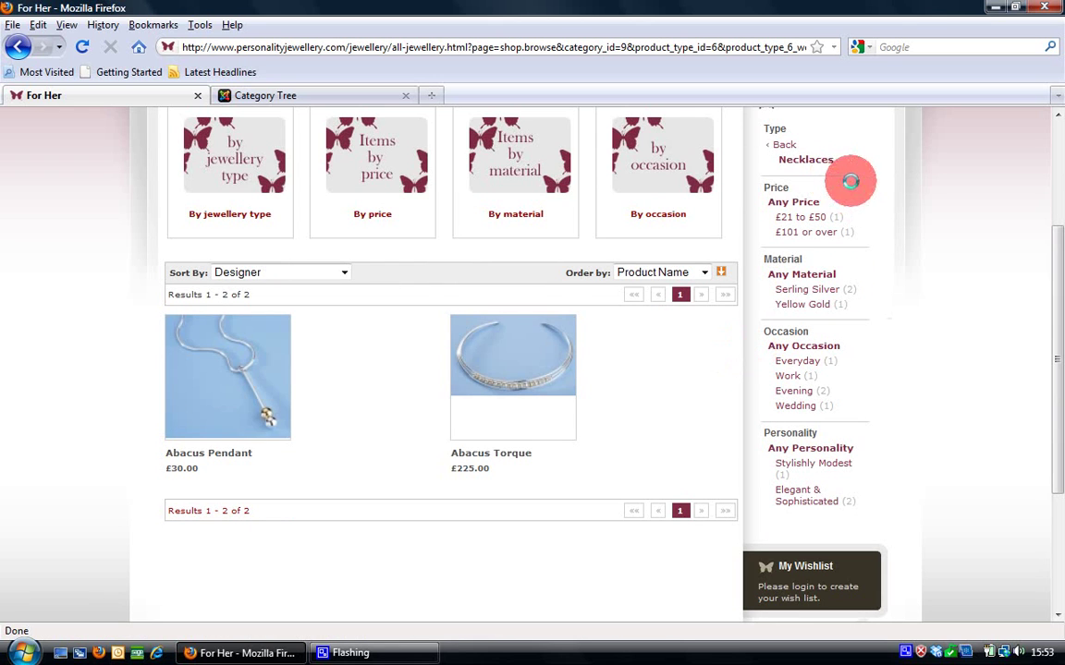
pyautogui.scroll(2, 869, 185)
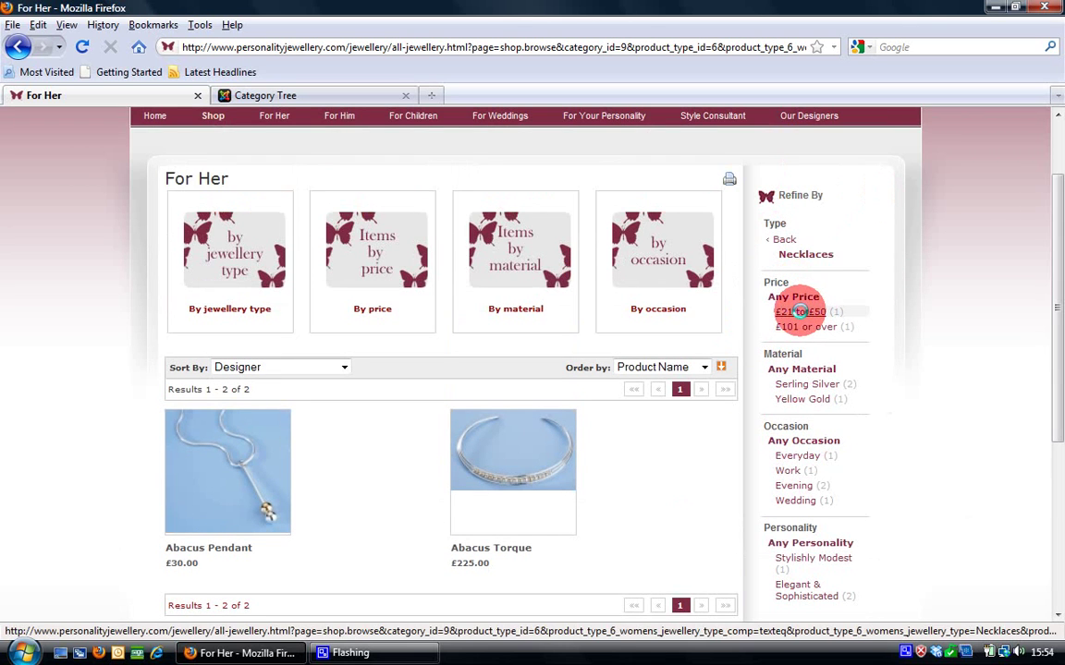
pyautogui.click(799, 311)
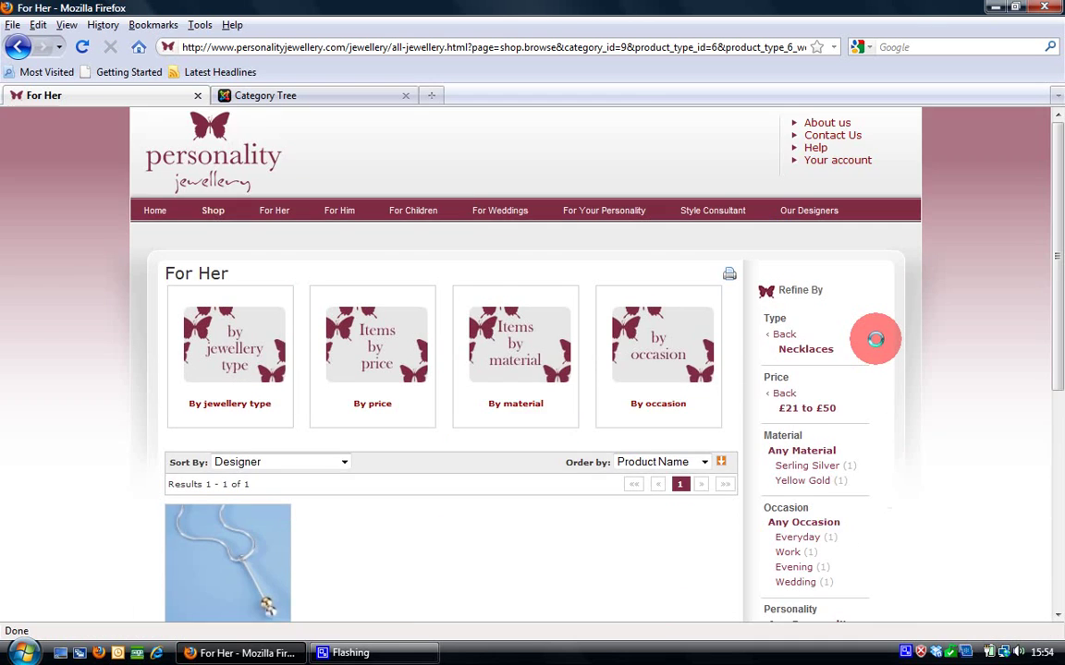
pyautogui.scroll(-2, 875, 340)
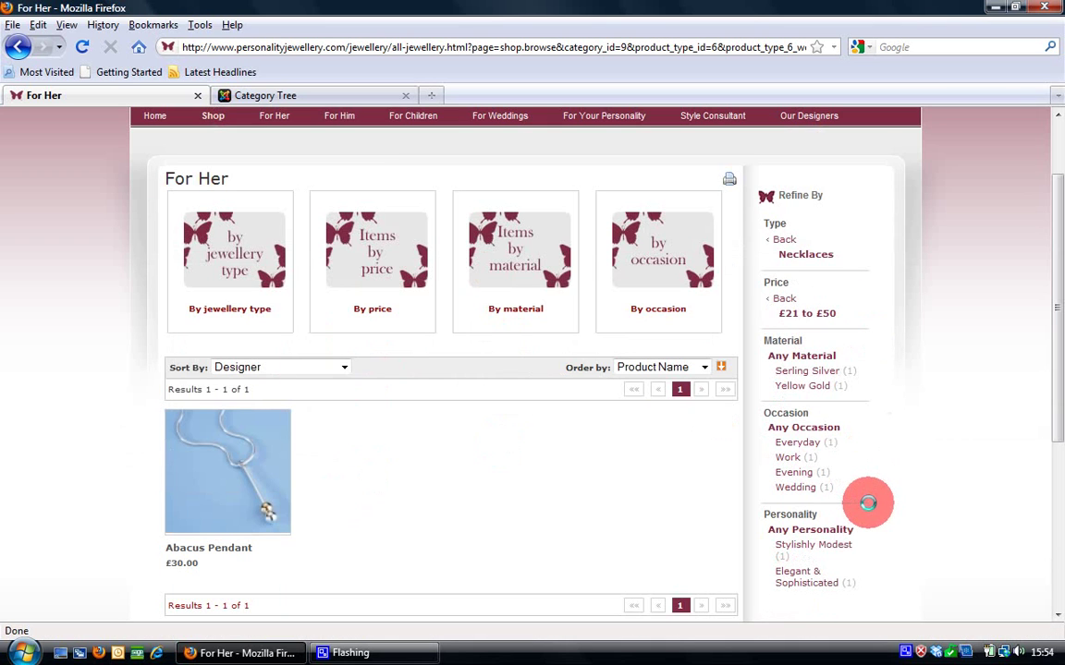
pyautogui.scroll(-4, 866, 499)
pyautogui.scroll(4, 867, 499)
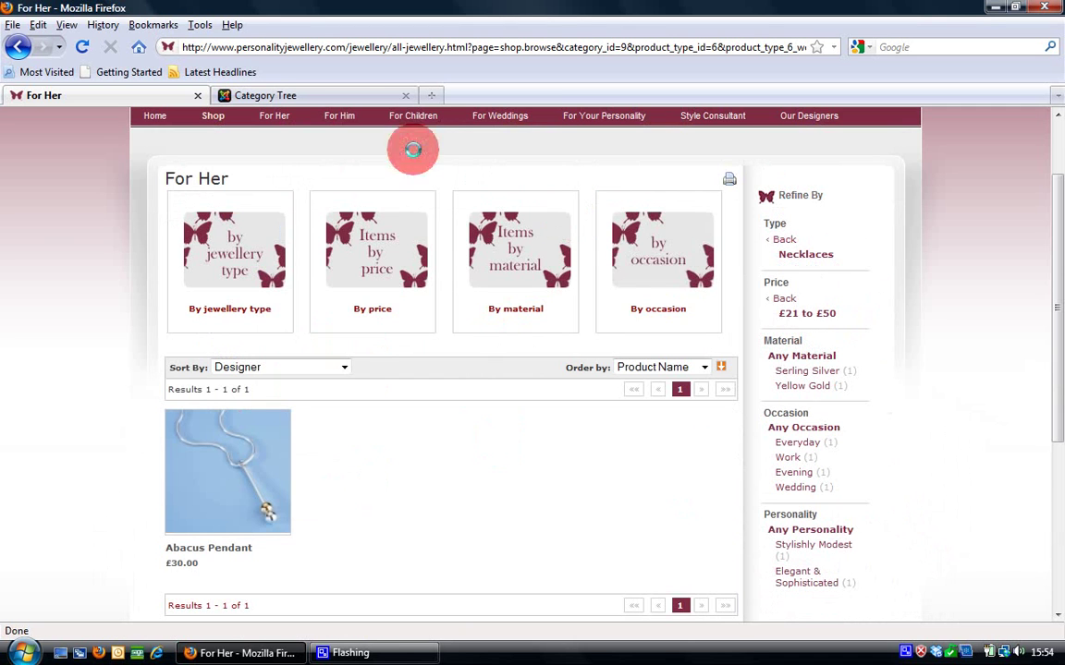
pyautogui.click(353, 97)
pyautogui.scroll(-2, 412, 379)
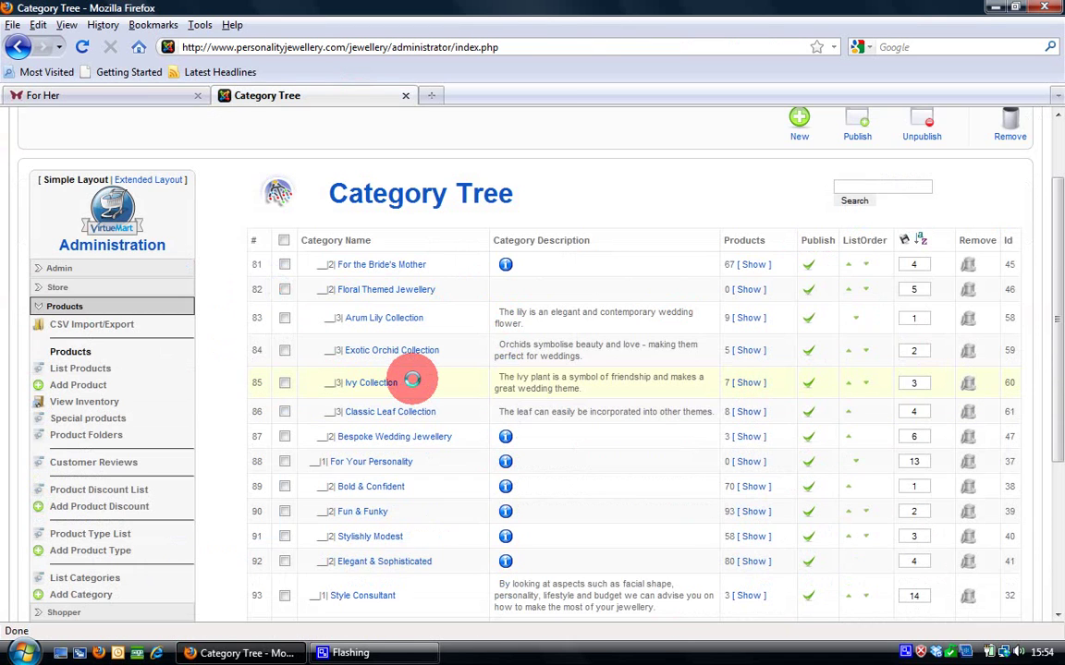
pyautogui.scroll(-2, 412, 380)
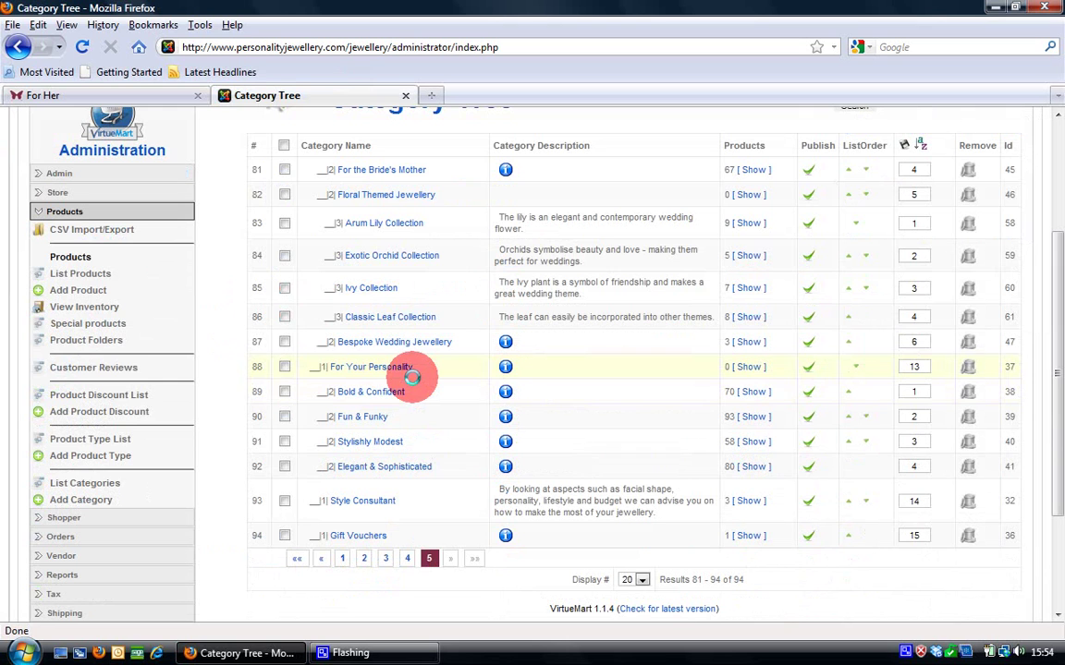
pyautogui.click(155, 92)
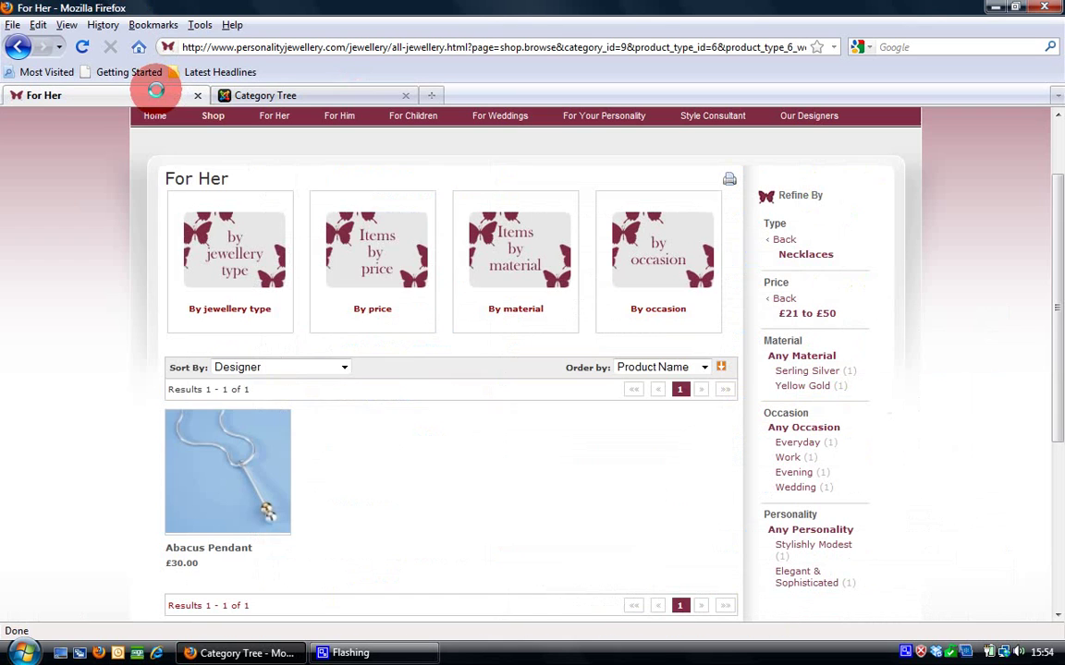